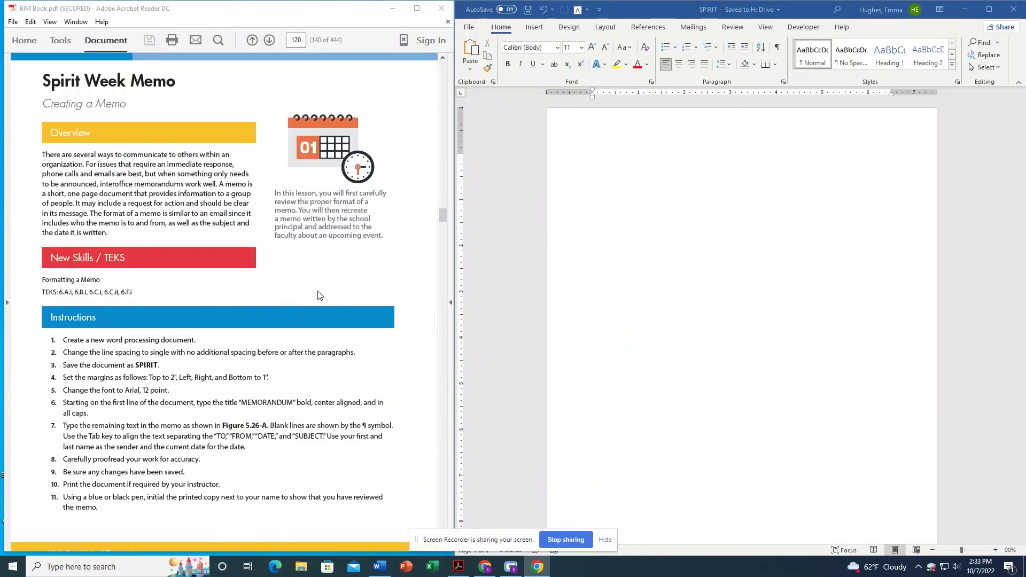
Set paragraph spacing to Single line spacing with 0 pt after paragraphs.
scroll(312, 291, "down", 1)
scroll(313, 290, "down", 1)
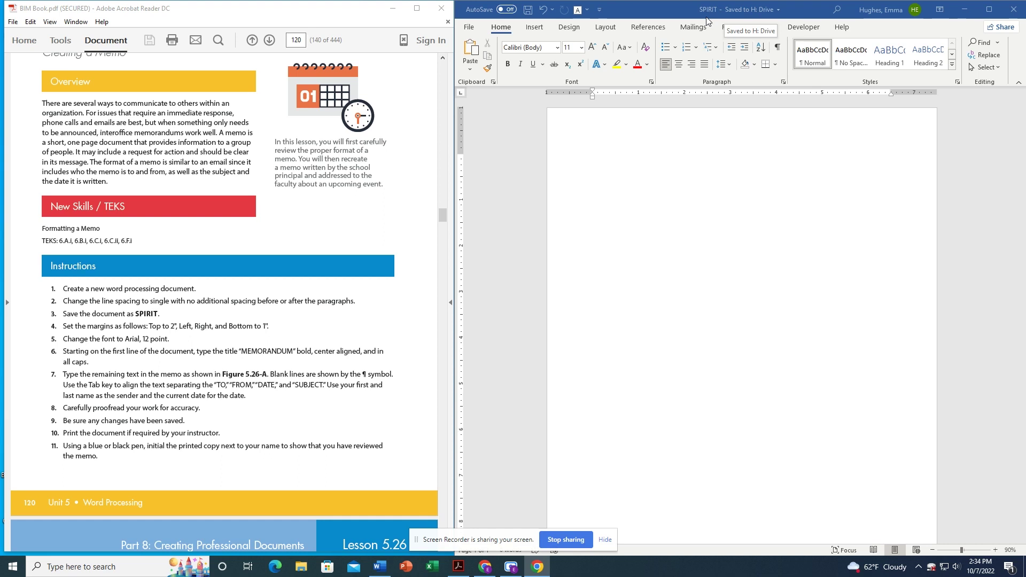
left_click(730, 65)
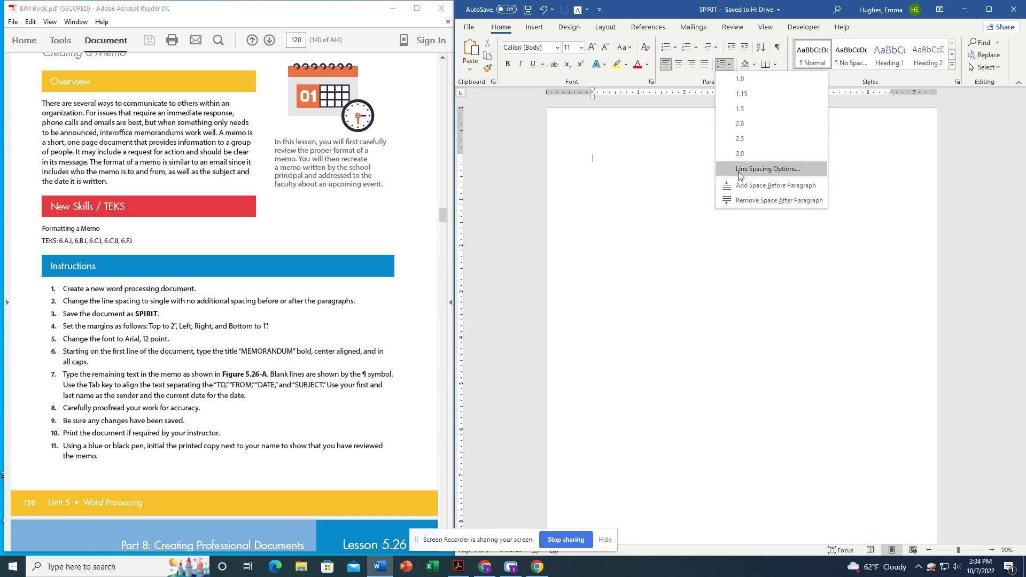
left_click(739, 170)
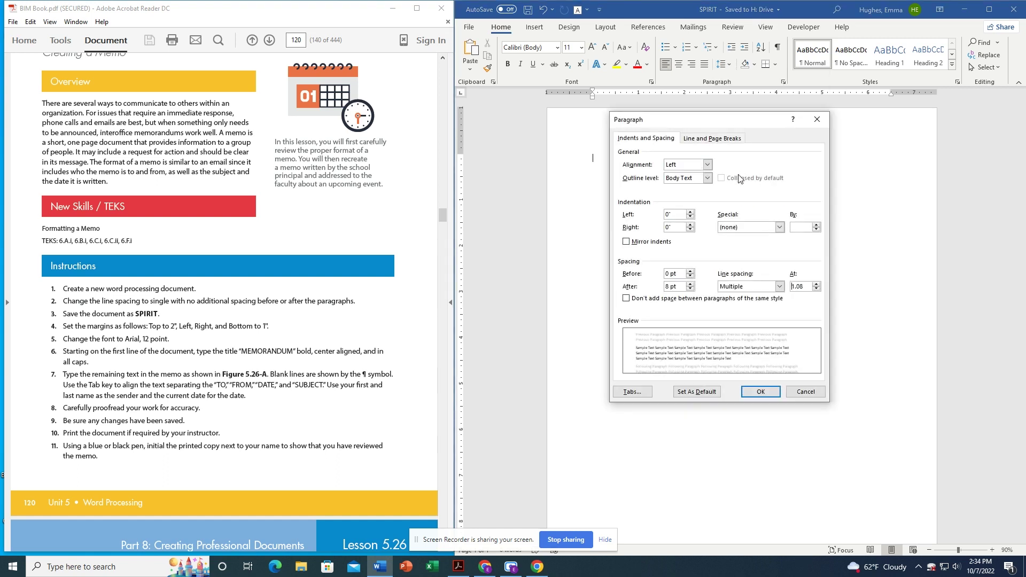
left_click(692, 290)
left_click(692, 290)
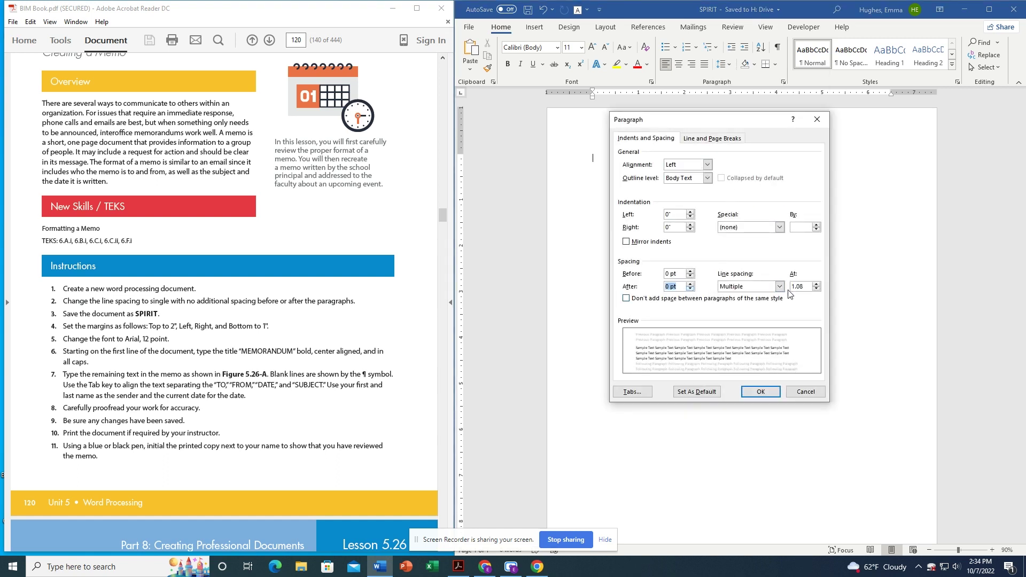
left_click(780, 287)
left_click(775, 295)
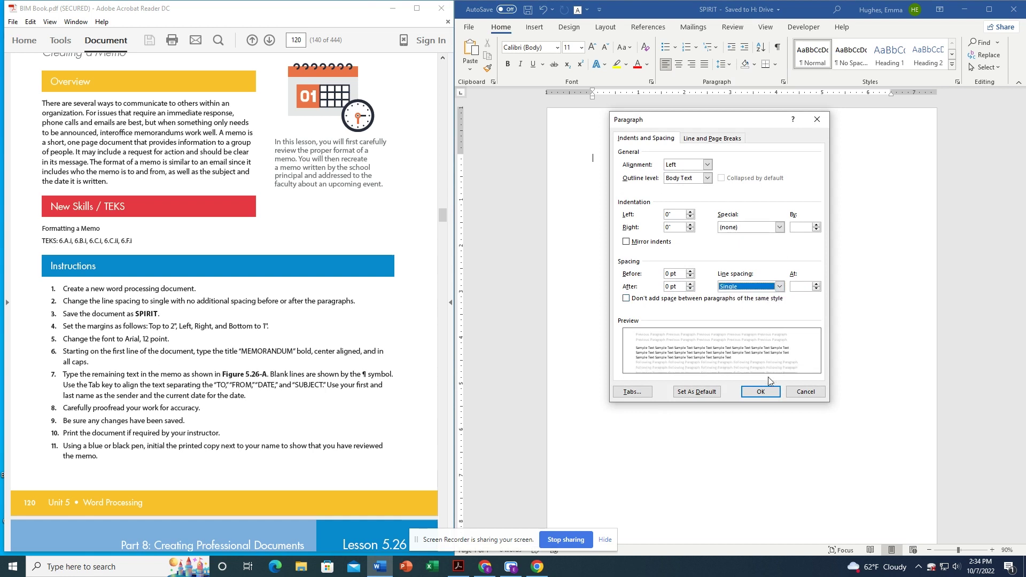
left_click(770, 393)
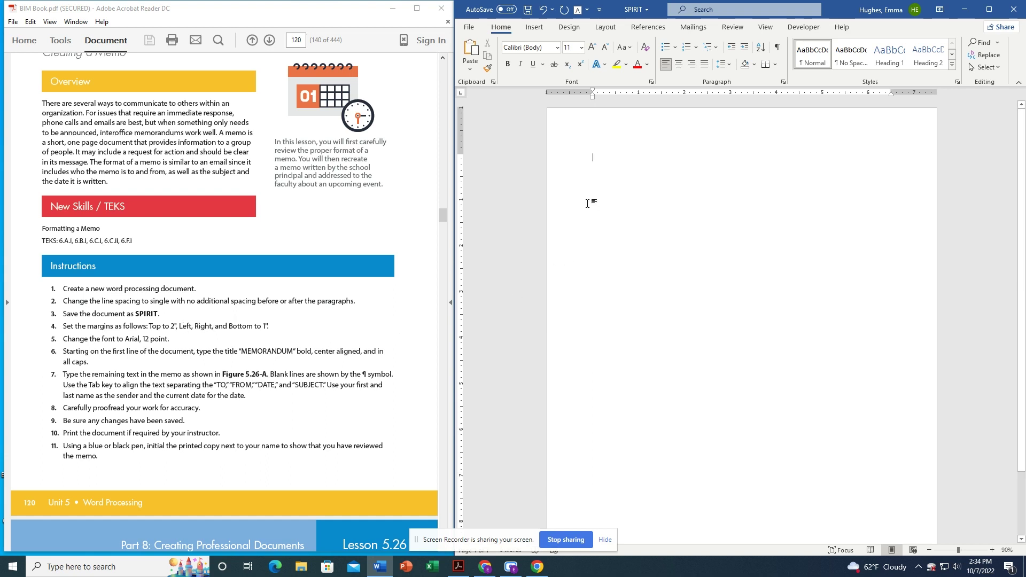
Set a custom 2-inch top margin, leaving left, right and bottom at 1 inch.
left_click(605, 27)
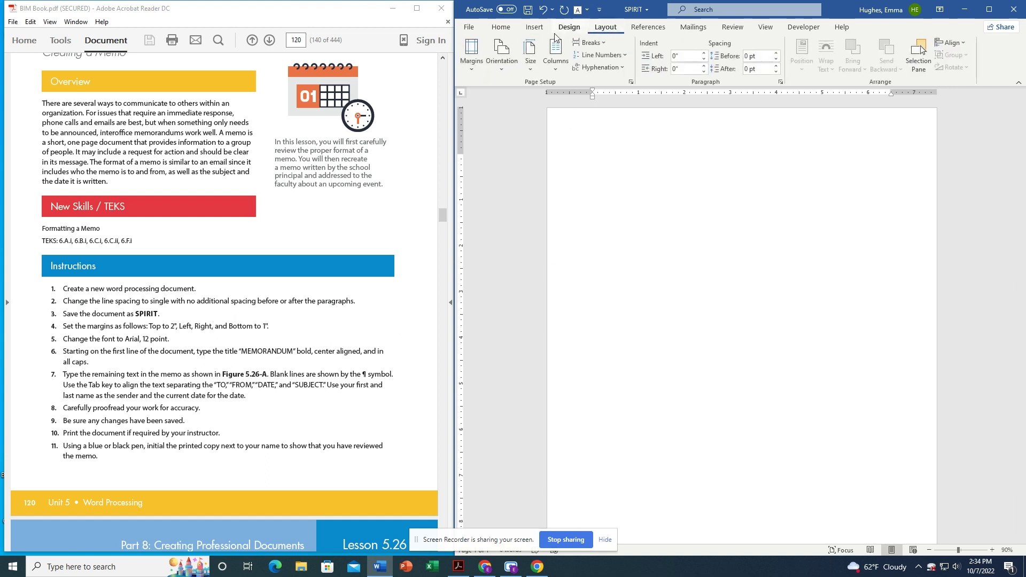
left_click(478, 69)
left_click(490, 346)
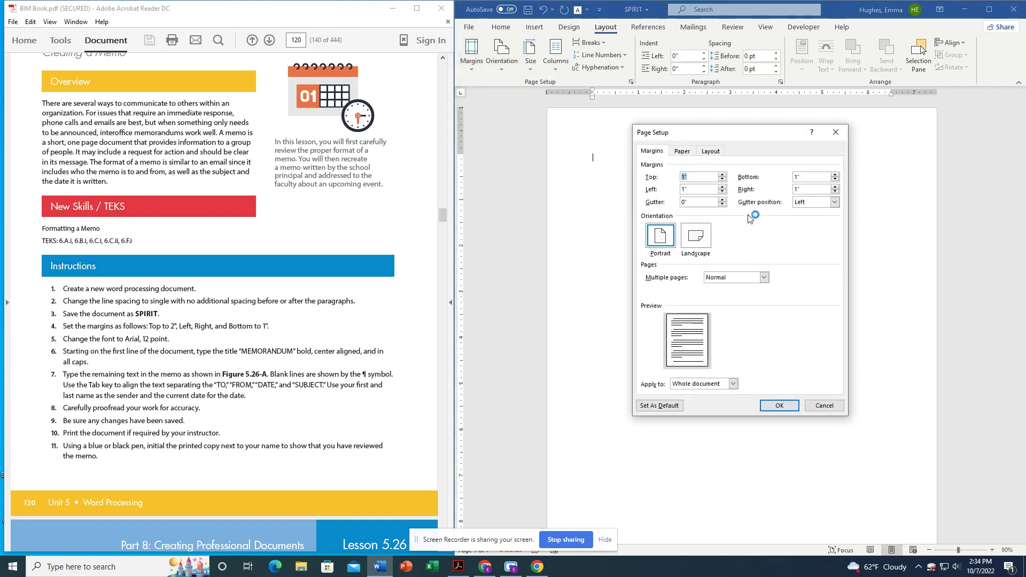
left_click(722, 174)
left_click(722, 175)
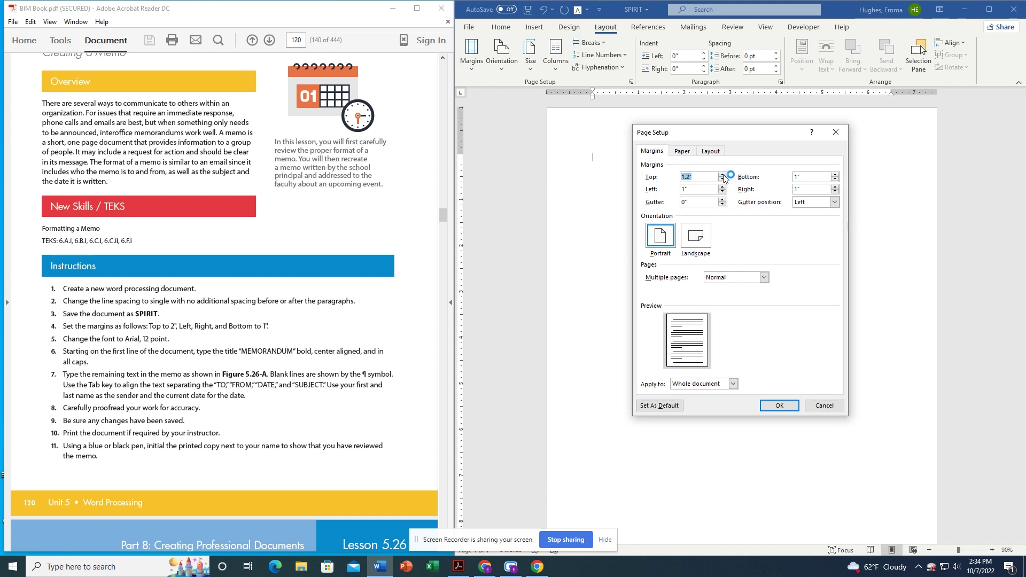
type("2")
left_click(791, 406)
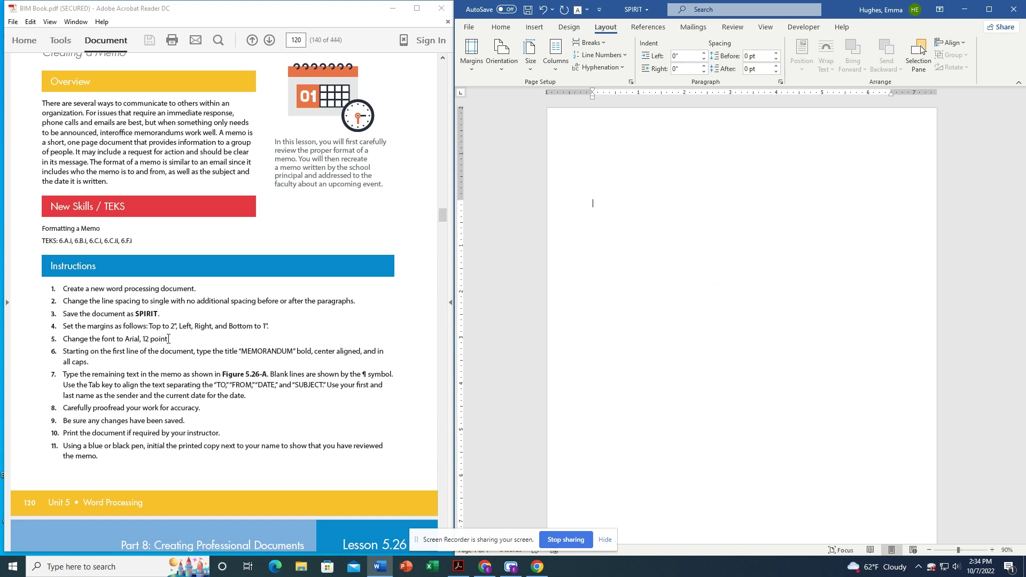
left_click(502, 28)
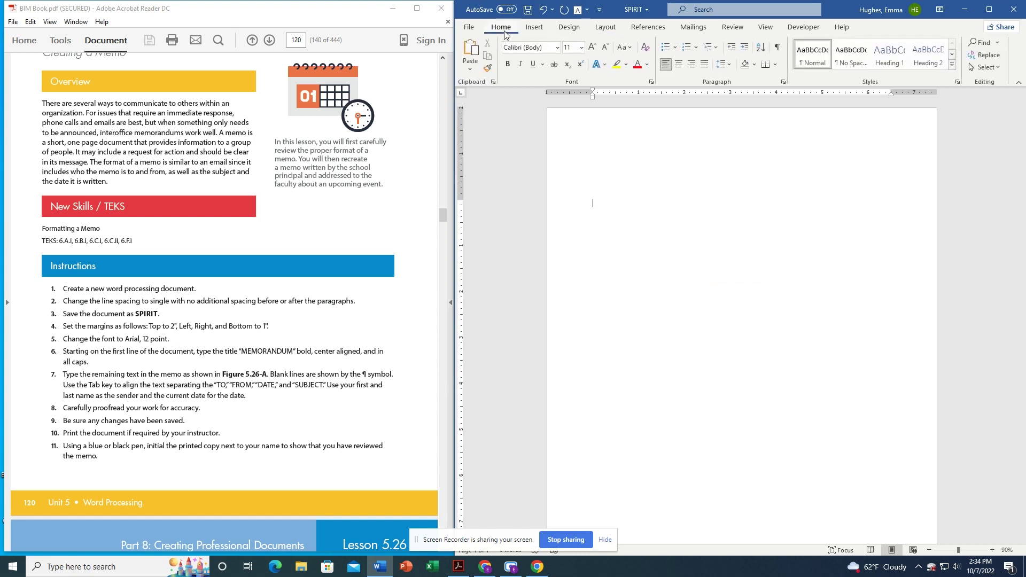
Switch to Arial 12, center the first line and type the MEMORANDUM title.
left_click(559, 48)
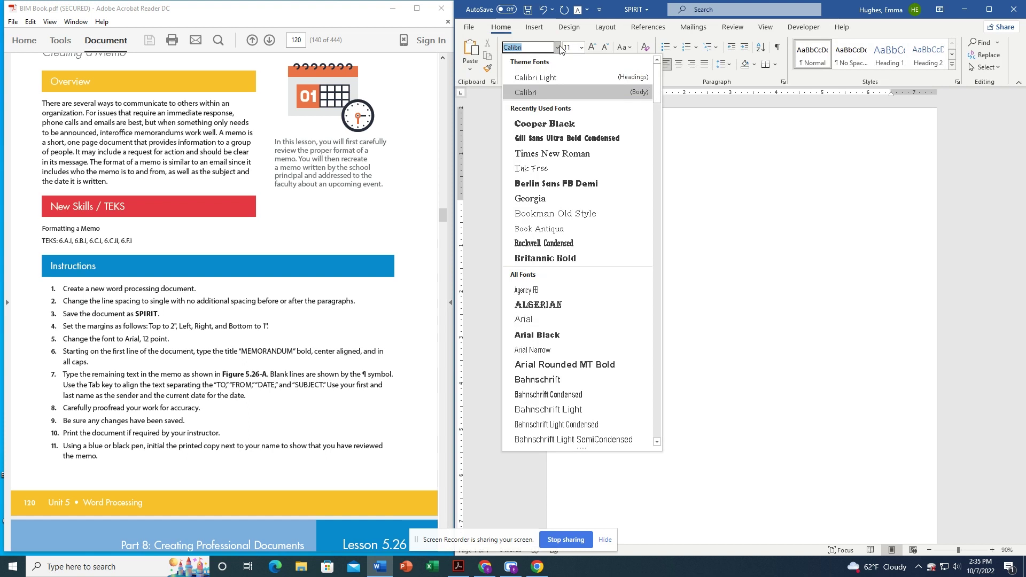
left_click(531, 320)
left_click(582, 47)
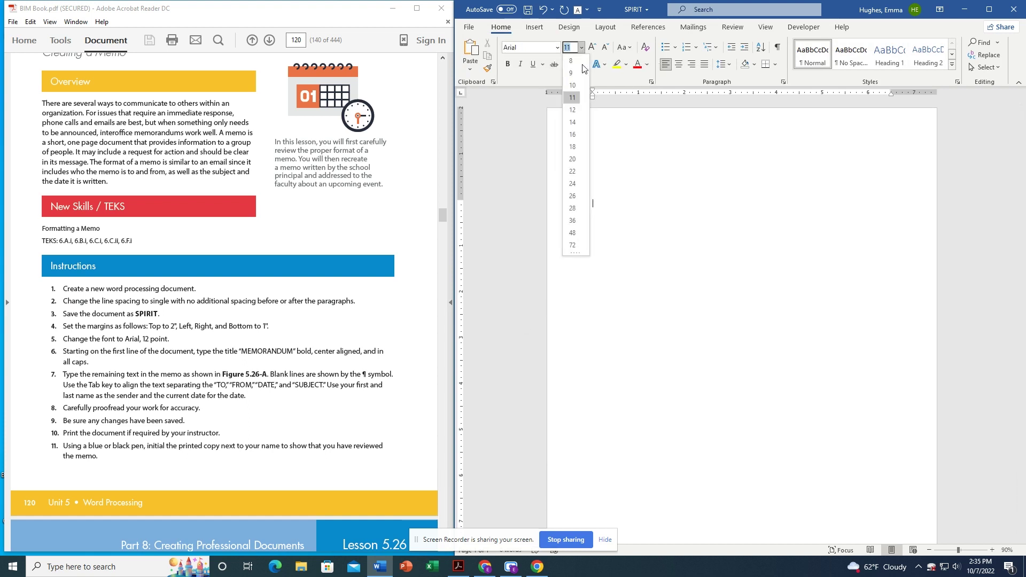
left_click(576, 107)
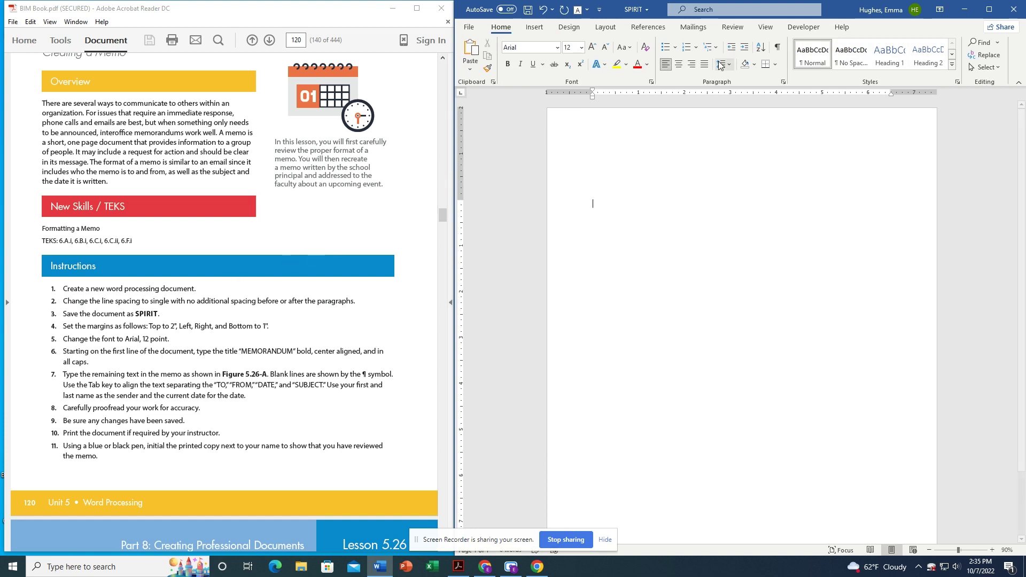
left_click(679, 65)
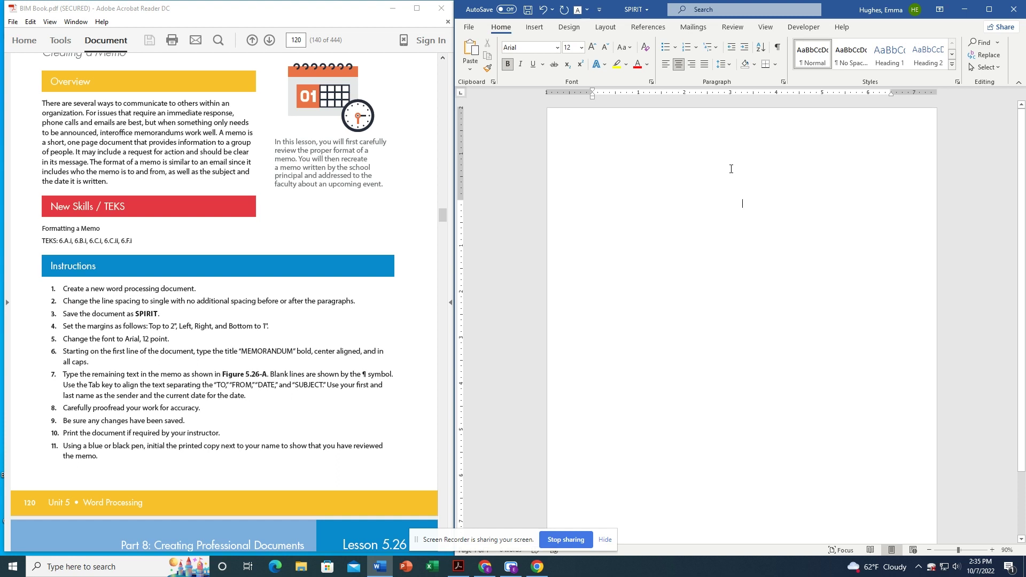
type("MEMO")
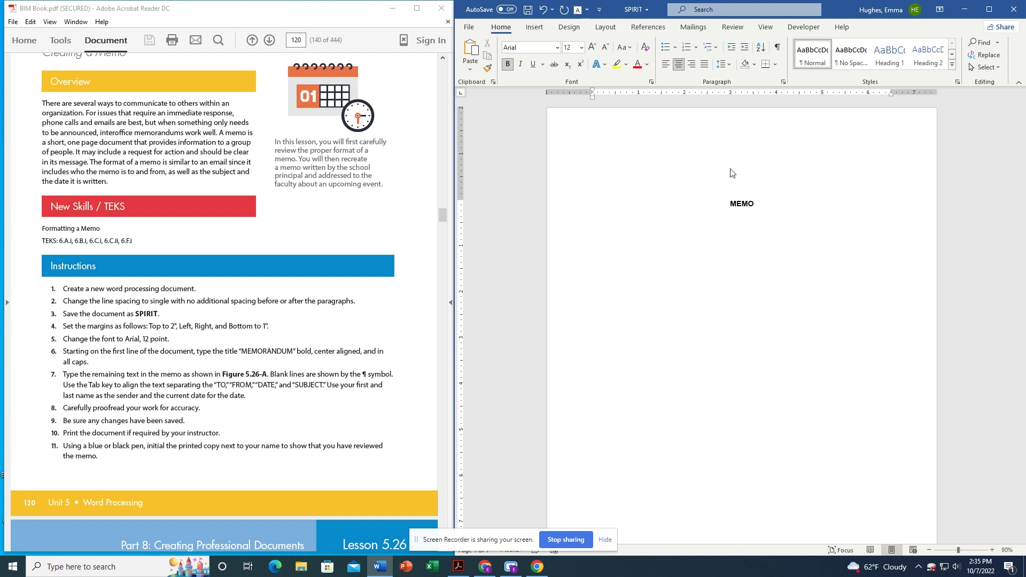
type("RANDUM")
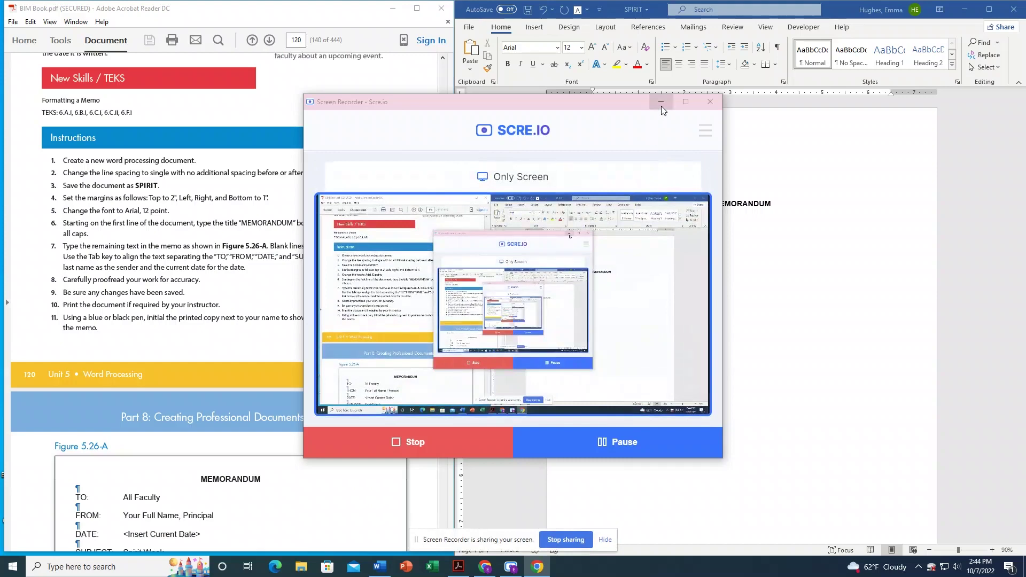
left_click(662, 106)
scroll(270, 364, "down", 2)
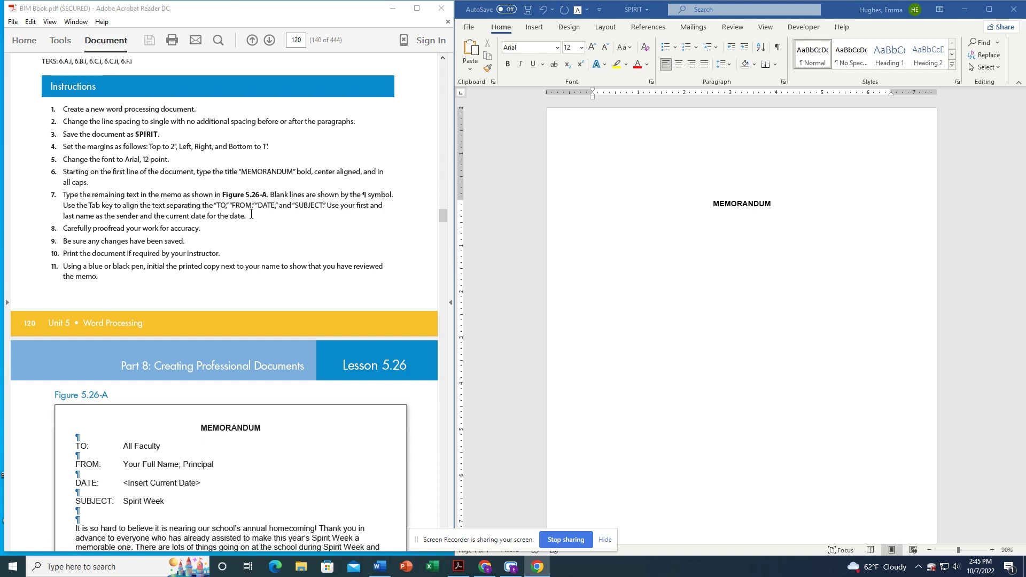
scroll(251, 214, "down", 3)
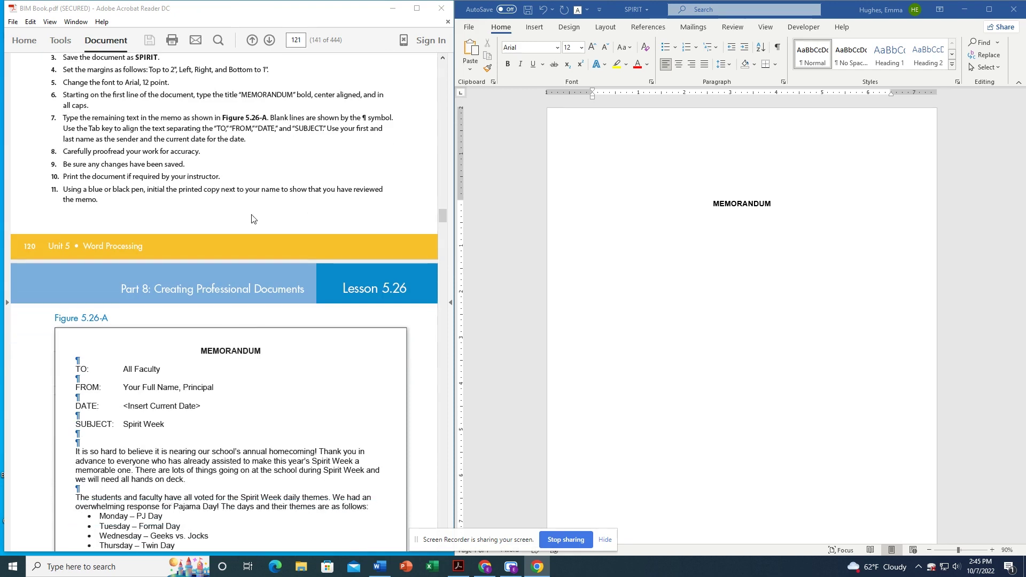
scroll(235, 214, "down", 1)
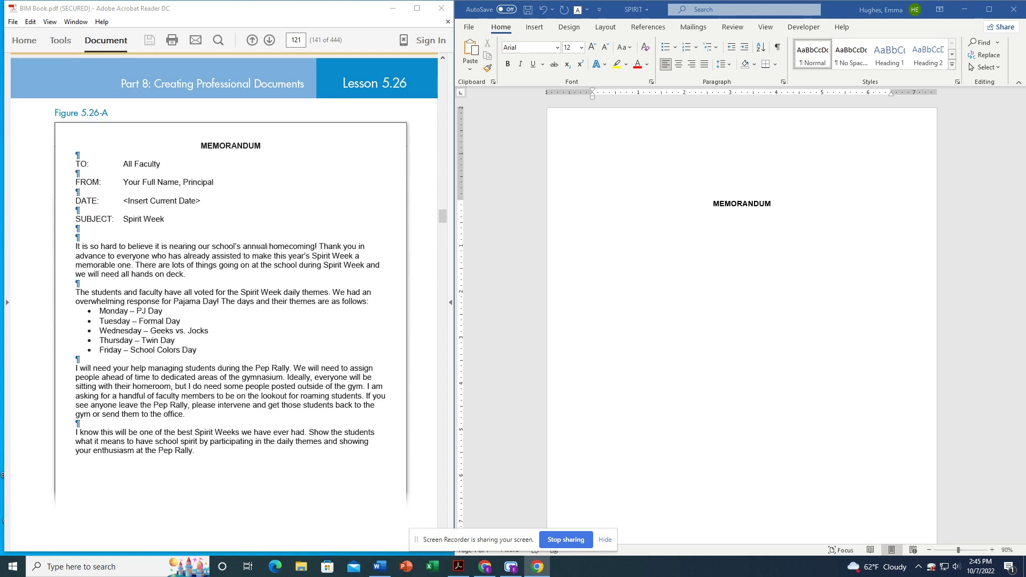
left_click(640, 224)
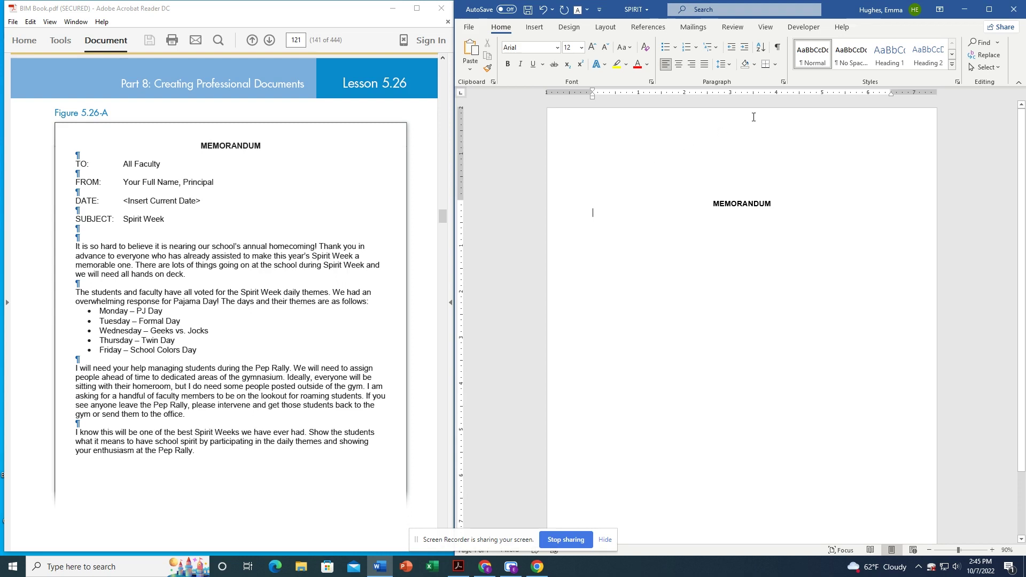
Set a left tab stop at 1.5 inches in the paragraph's Tabs settings.
left_click(783, 82)
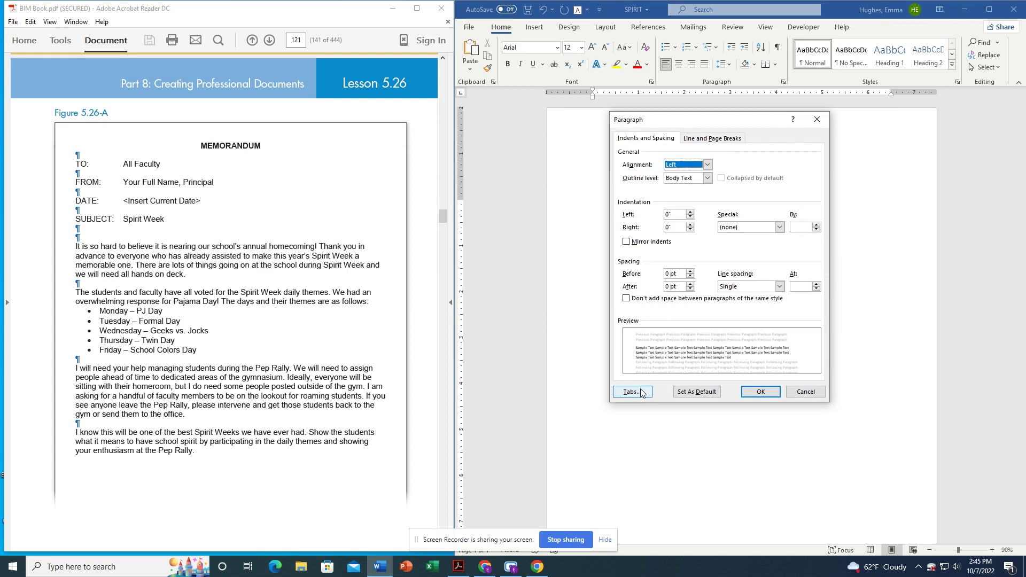
left_click(632, 393)
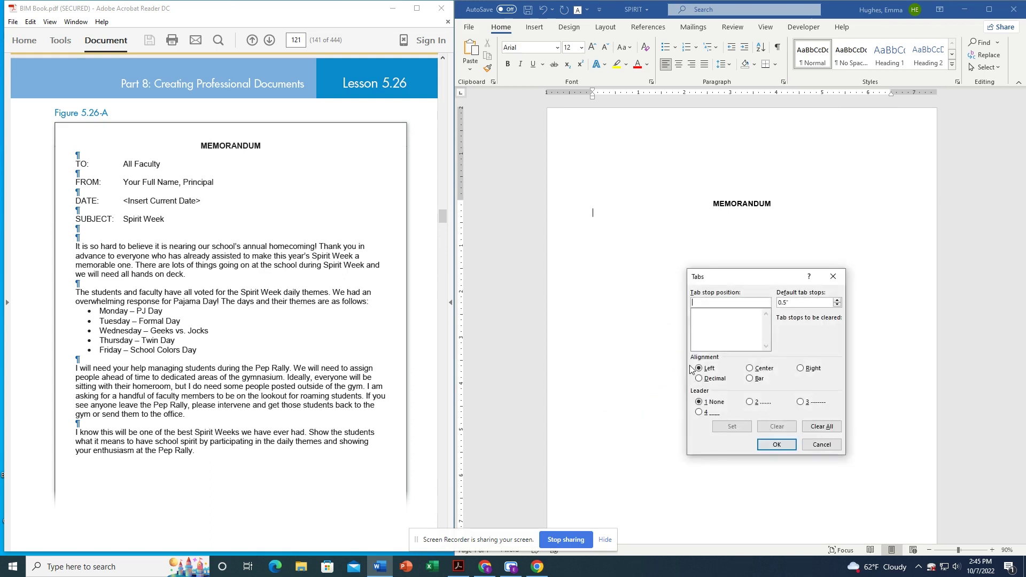
type("1.5")
left_click(730, 428)
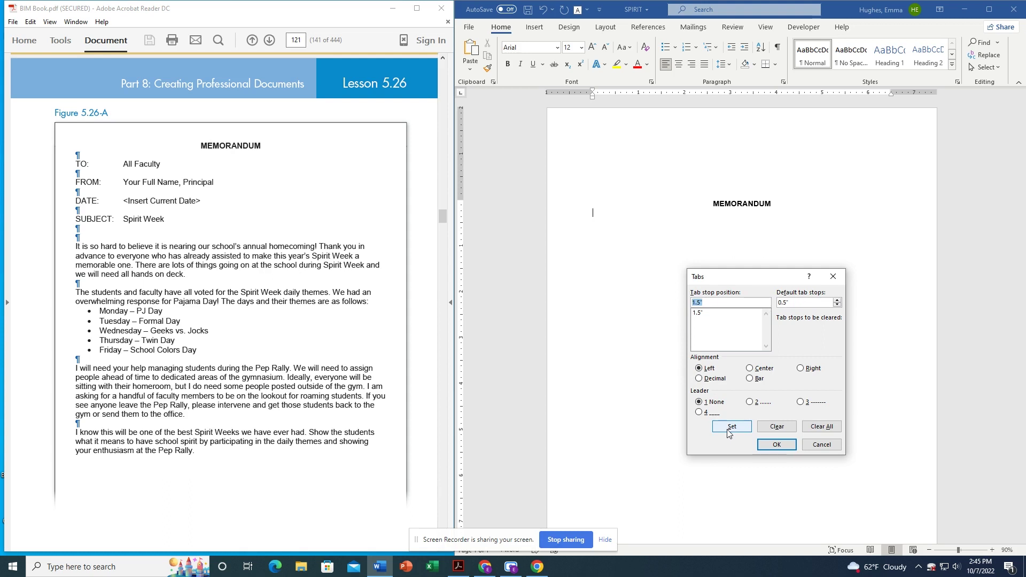
left_click(772, 446)
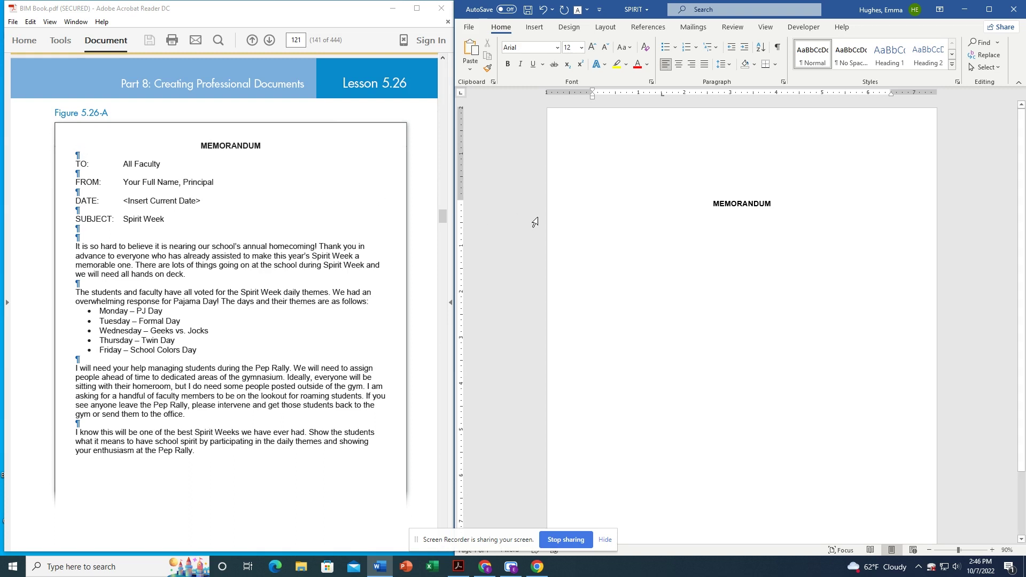
Type the tab-aligned TO: All Faculty line and FROM: line with the sender's name, Principal.
type("TO:\t")
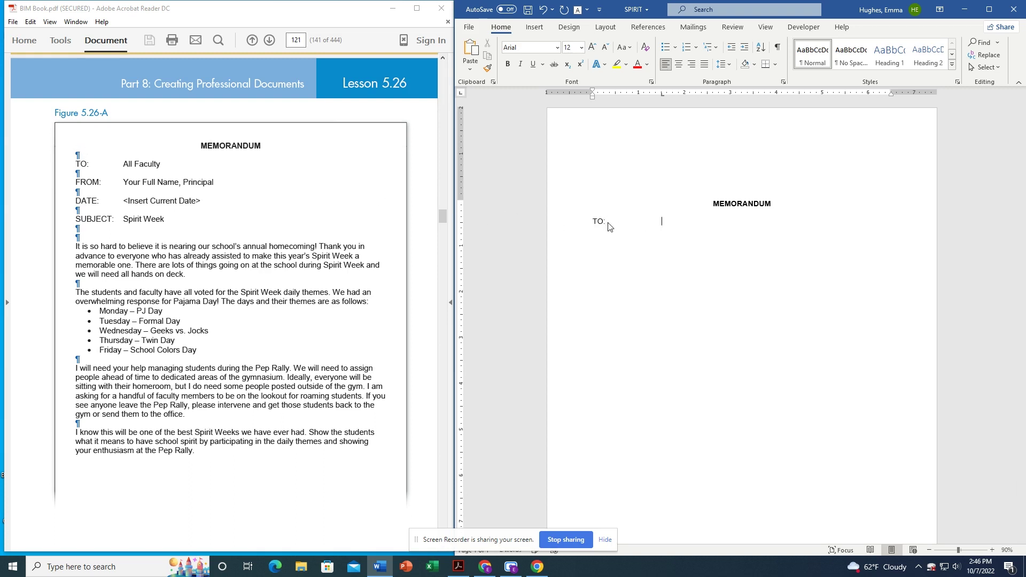
type("All Faculty")
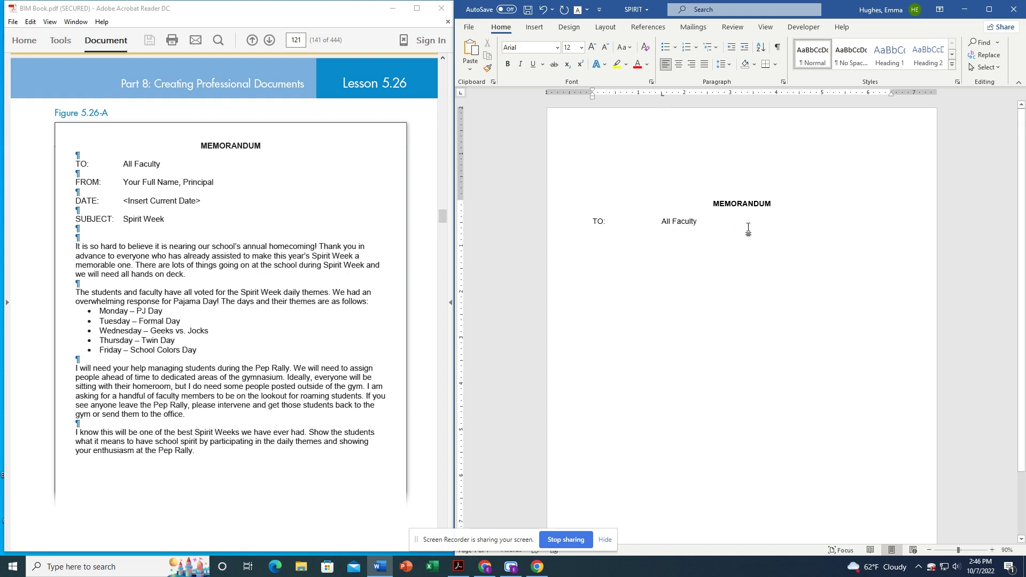
type("FROM:")
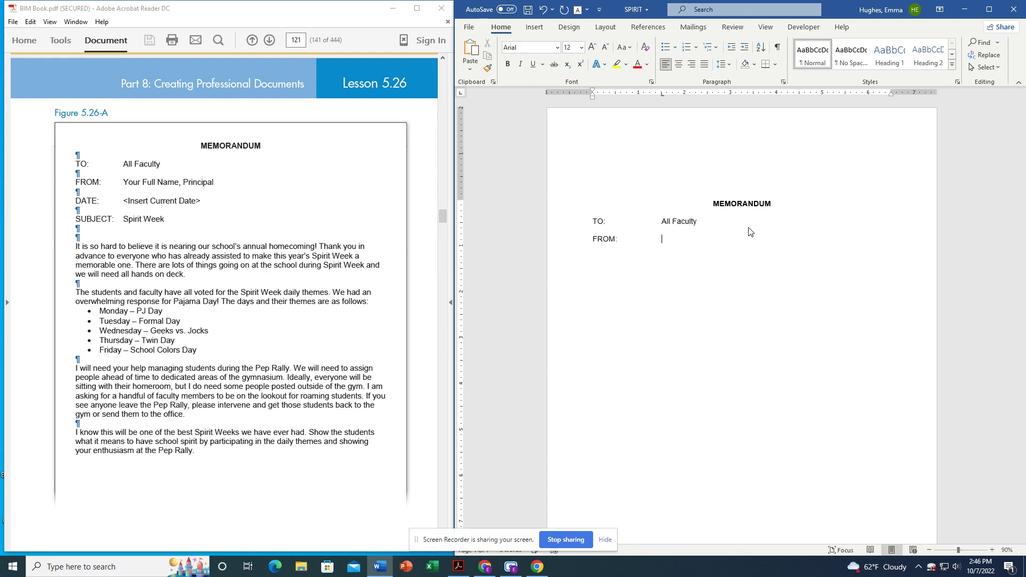
key("Tab")
type("E")
key("BackSpace")
type(", Pri")
type("nci")
key("BackSpace")
Add tab-aligned DATE: October 7, 2022 and SUBJECT: Spirit Week header lines.
type("cipal ")
type("DATE")
type(":")
key("Tab")
type("October 7, 2022")
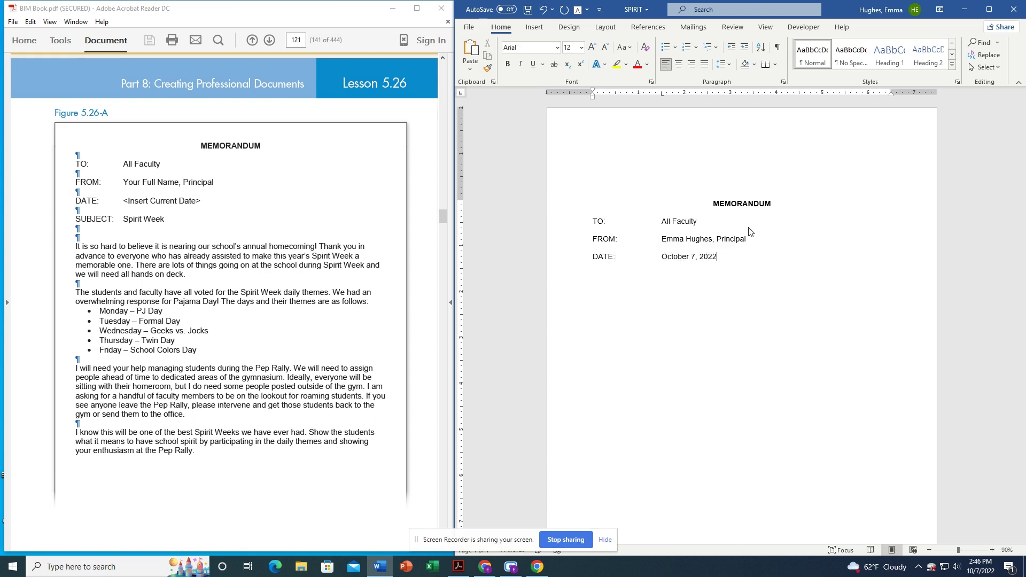
key("Return")
type("SUBJECT:")
key("Tab")
type("Spirit Week")
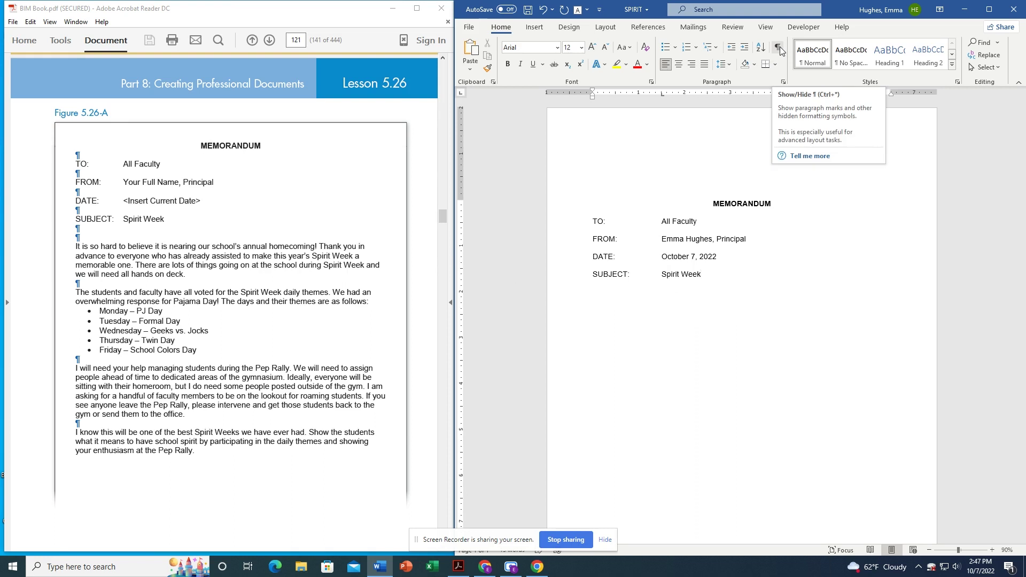
left_click(779, 47)
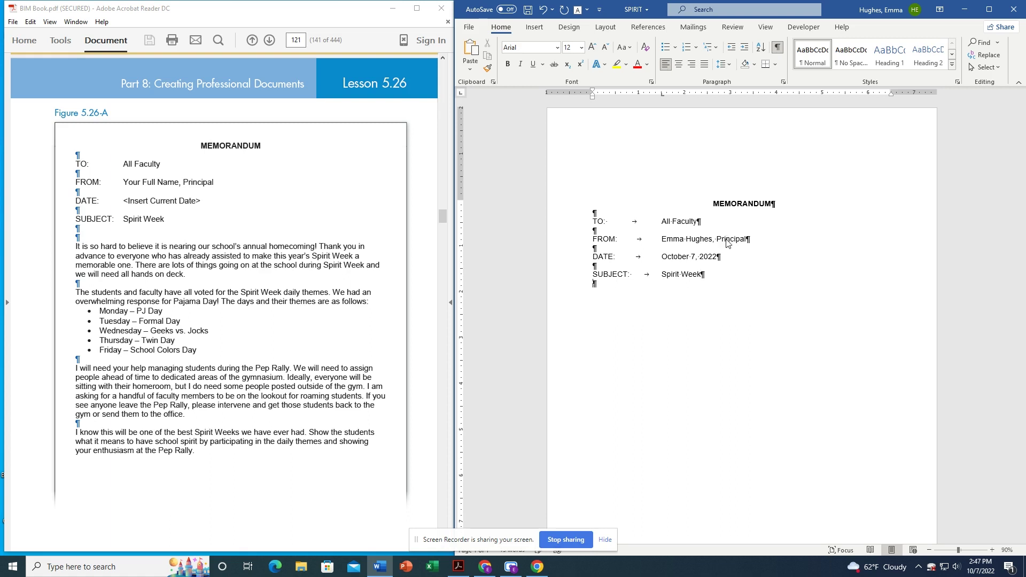
Insert empty paragraphs below SUBJECT: Spirit Week, then hide the formatting marks.
key("Return")
key("Return")
left_click(778, 47)
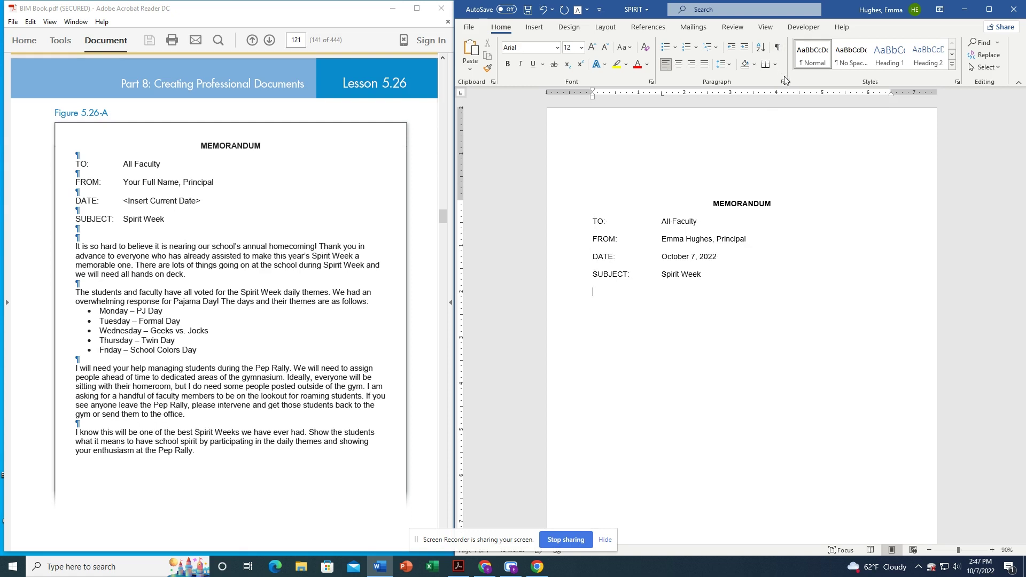
Type the homecoming opening paragraph and the voted-themes paragraph ending 'as follow:'.
type("It is so hard to believe it is nearing our school's annual homecoming")
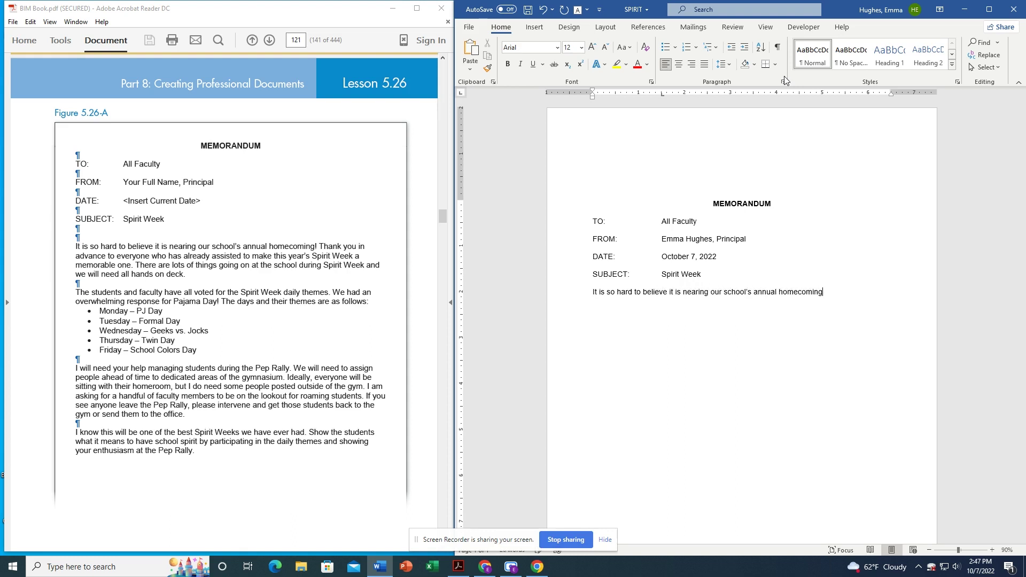
type("! Thank you in advance to everyone who has already assis")
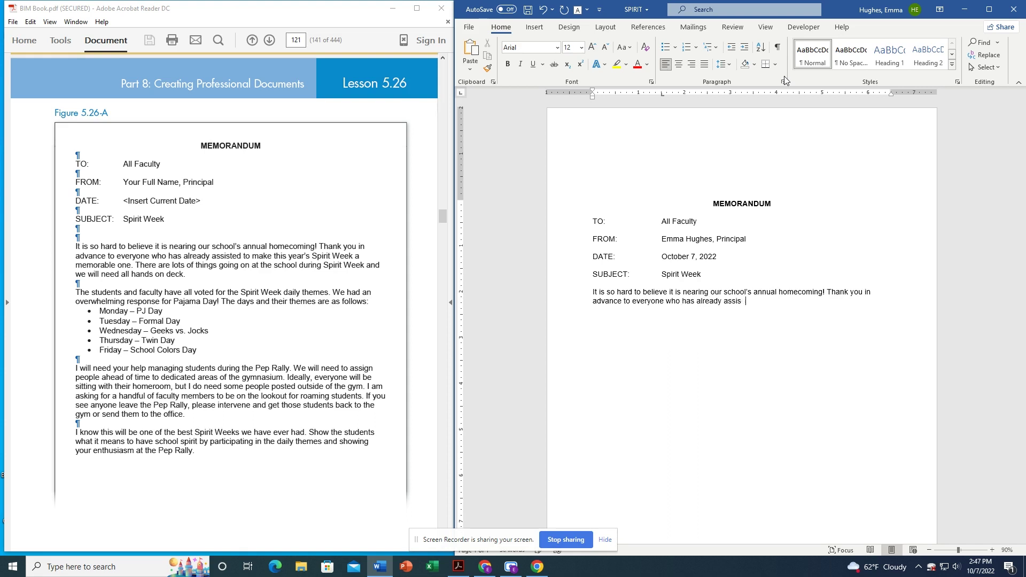
type("ted to make this year's Spirit Week a memorable one")
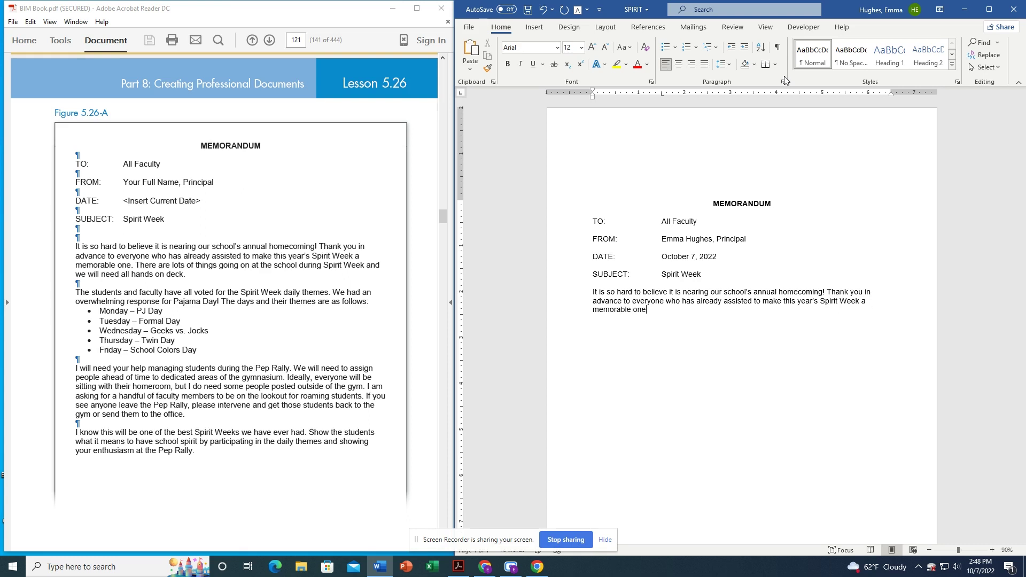
type(". There are lots of things going on at the school during Spirit We")
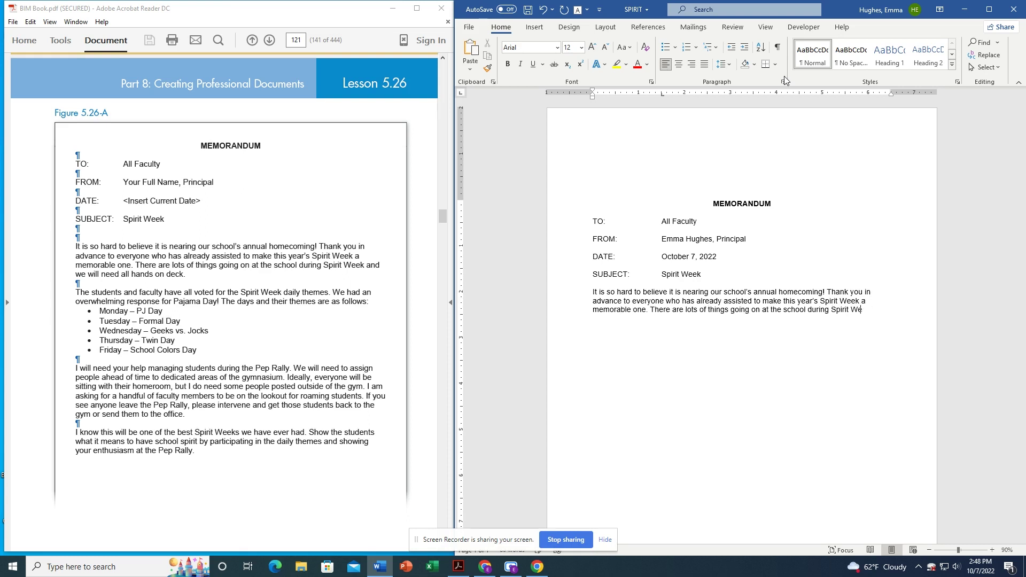
type("ek and we will need all handson")
key("BackSpace")
key("BackSpace")
key("BackSpace")
type("on deck. ")
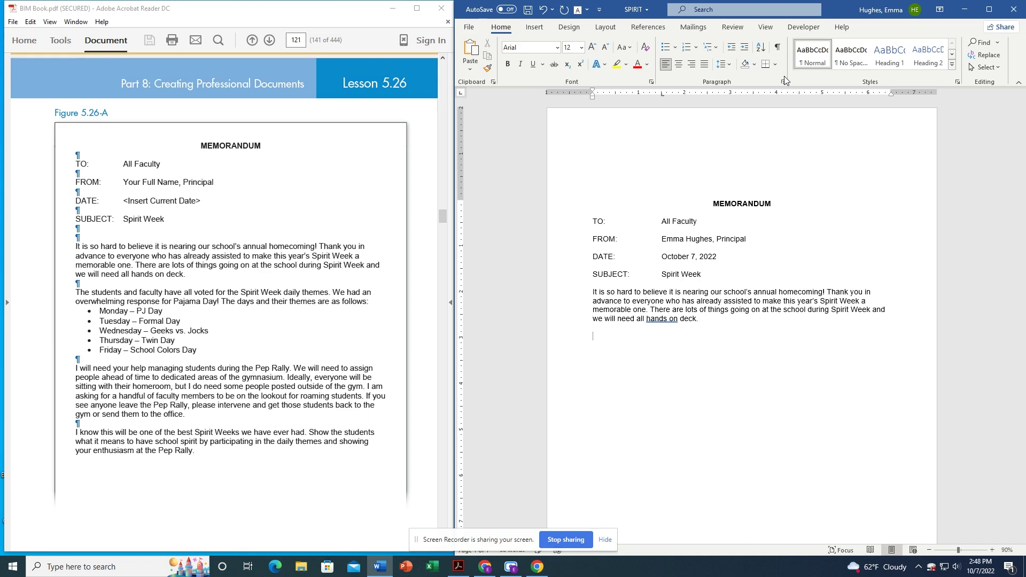
type("The students and faculty have voted for the Spirit Week daily themes. We had an ovwe")
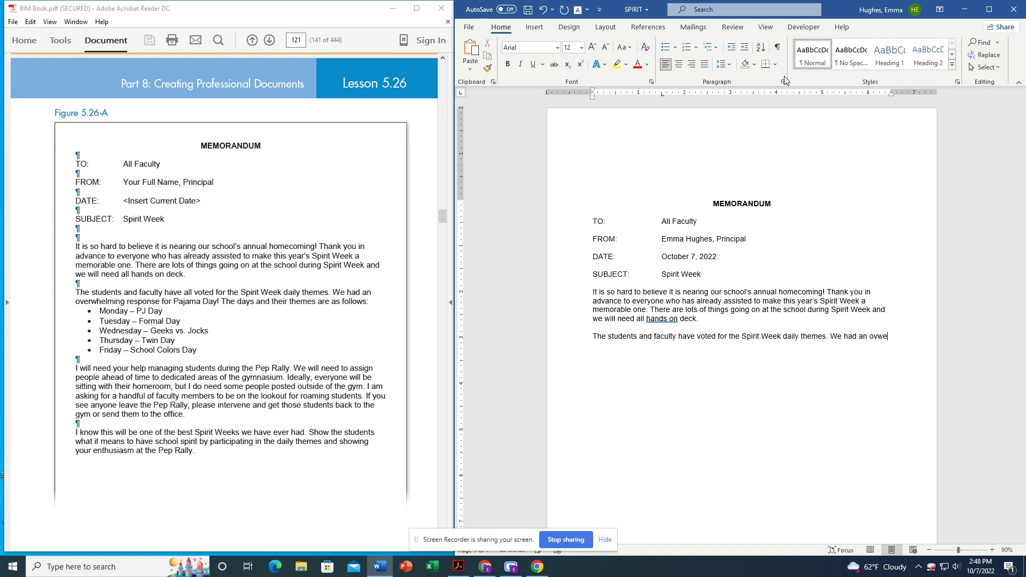
key("BackSpace")
key("BackSpace")
type("erwhelming respo")
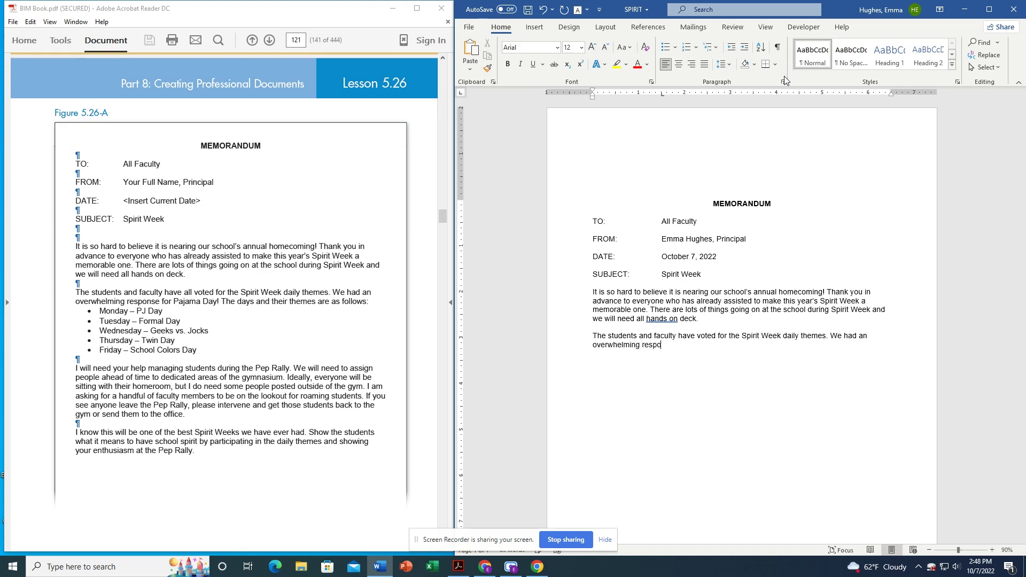
type("nse for Pajama Day! The days and their them")
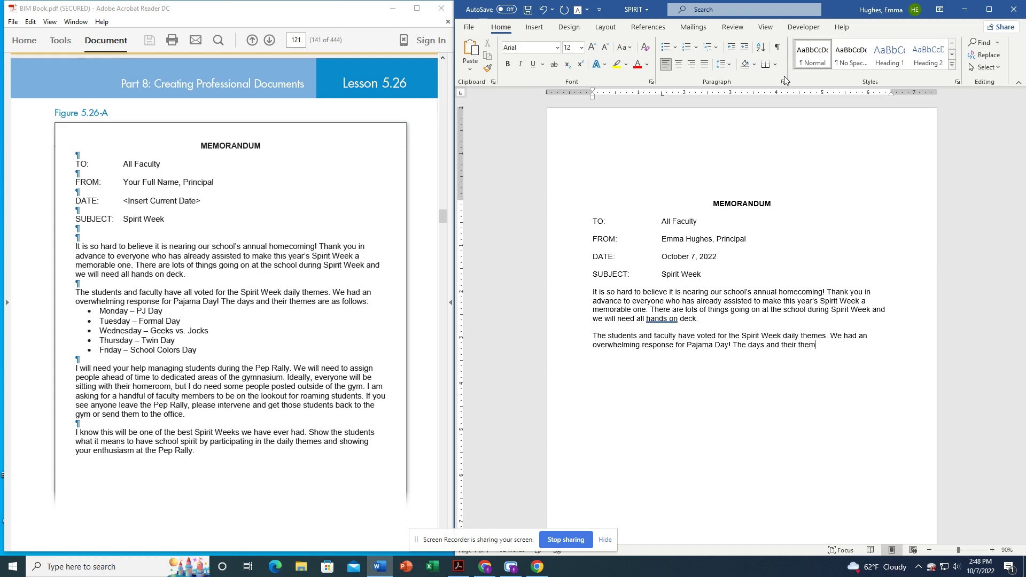
type("es are as follow:")
left_click(666, 49)
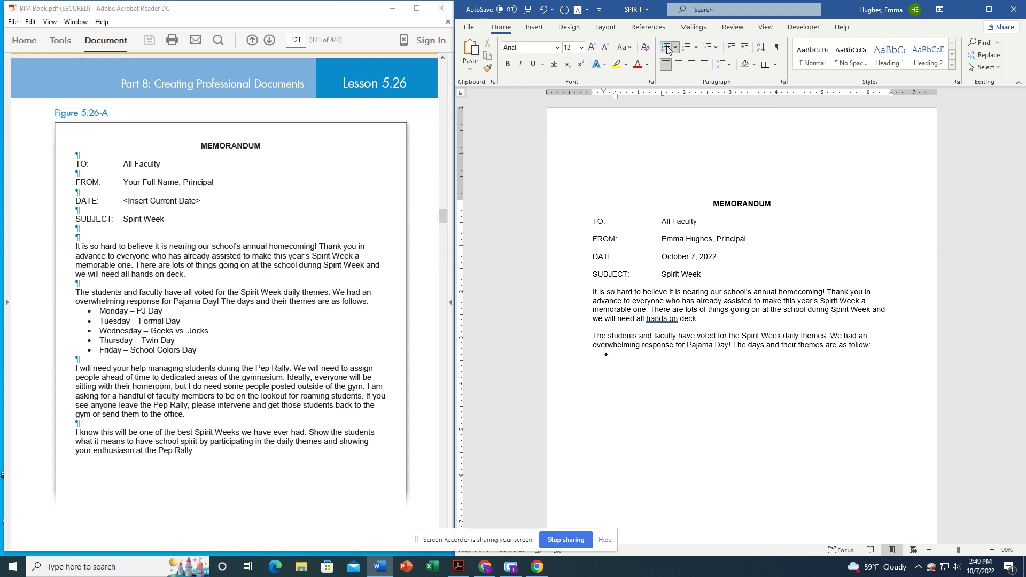
Bullet Monday – PJ Day, Tuesday – Formal Day, Wednesday – Geeks vs. Jocks, Thursday – Twin Day, Friday – School Colors Day.
type("Monday ")
type("- PJ")
type(" Day")
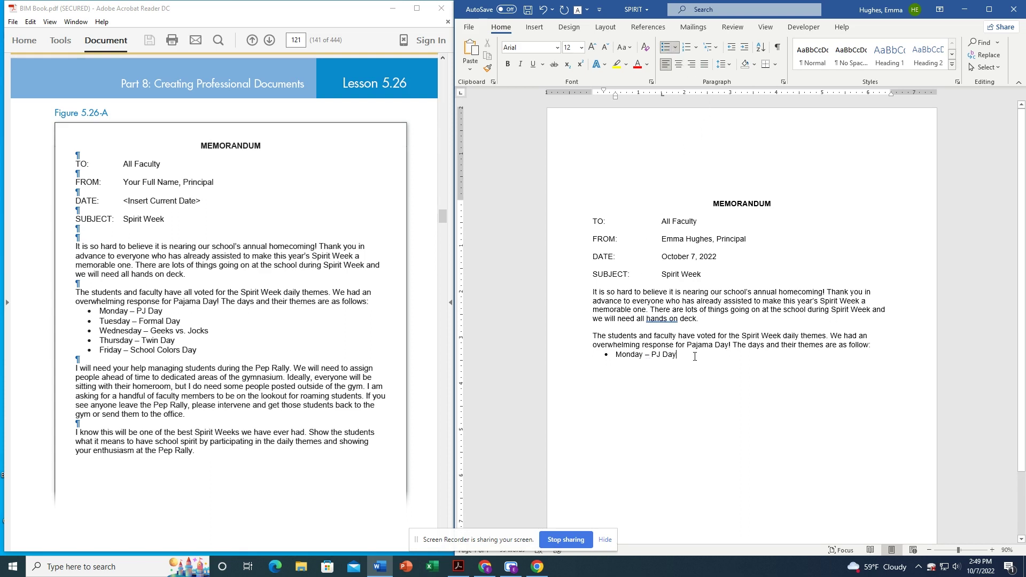
key("Return")
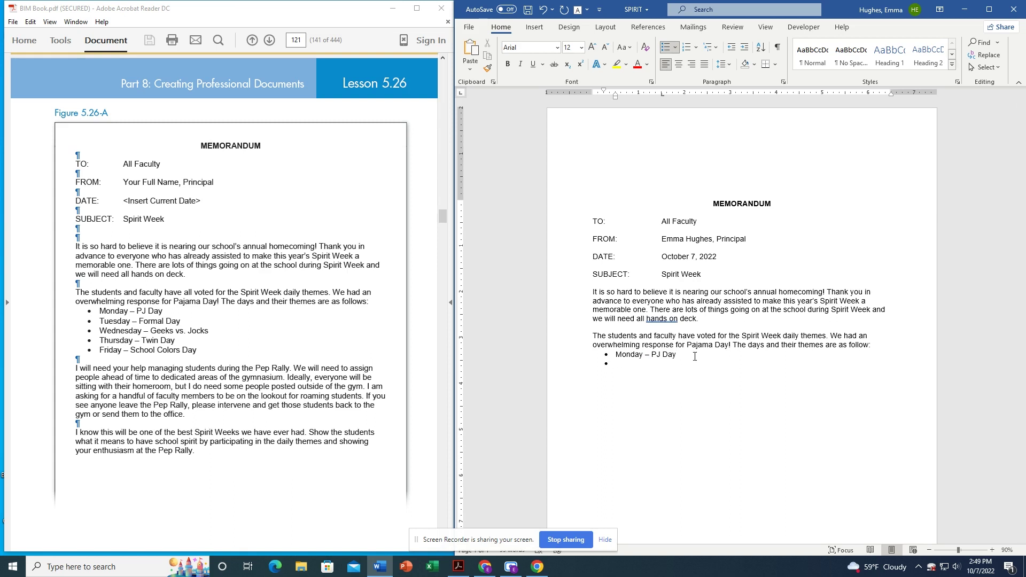
type("Tue")
type("sday")
type(" - ")
type("Formal Da")
type("y")
type("Wednesda")
type("y ")
type("-")
type(" Geek")
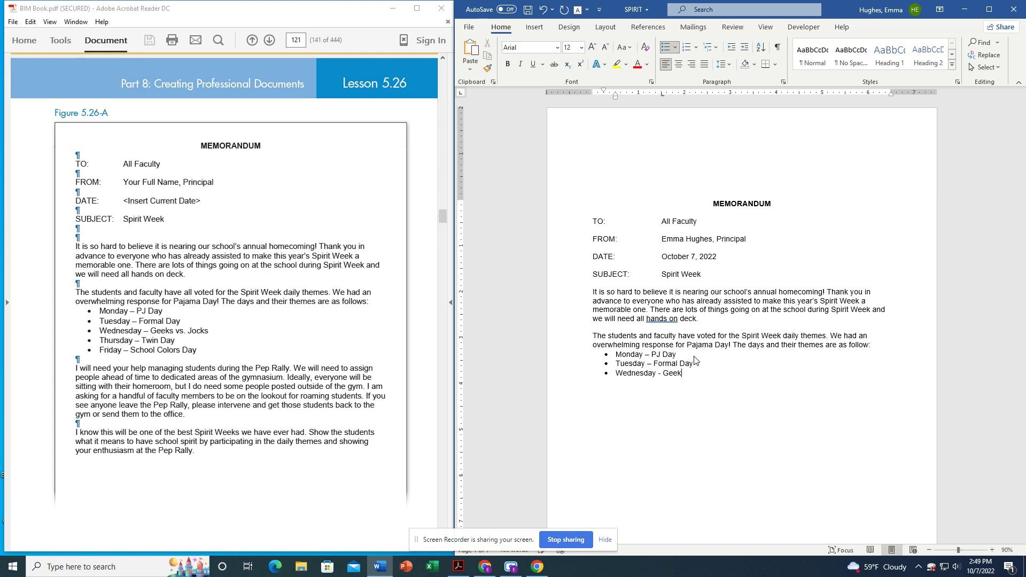
type("s vs.")
type(" Jocks")
type("Thursday")
type(" - Twin da")
key("BackSpace")
key("BackSpace")
type("Day")
type("Friday")
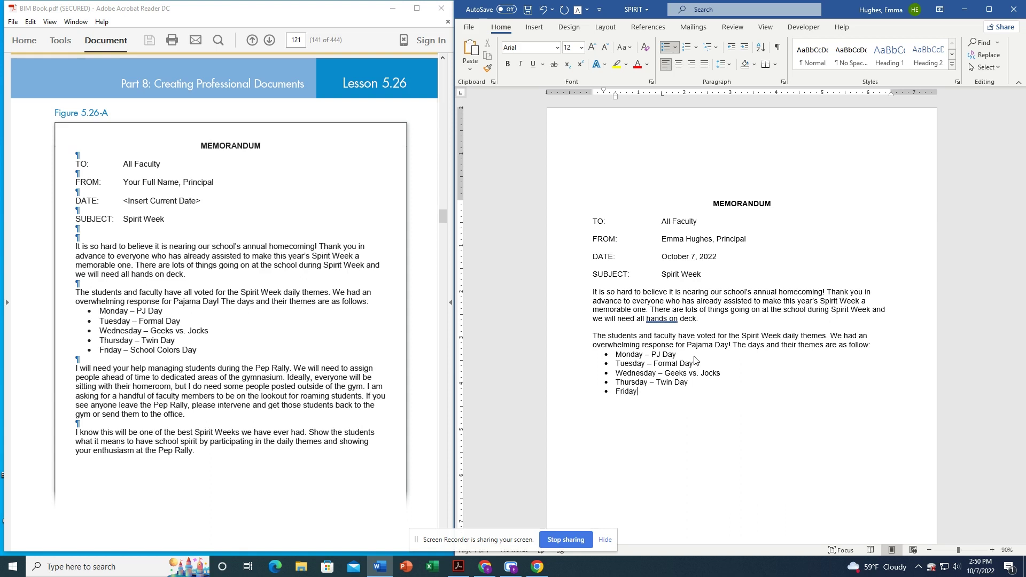
type(" - ")
type("School C")
type("olors Day")
key("Return")
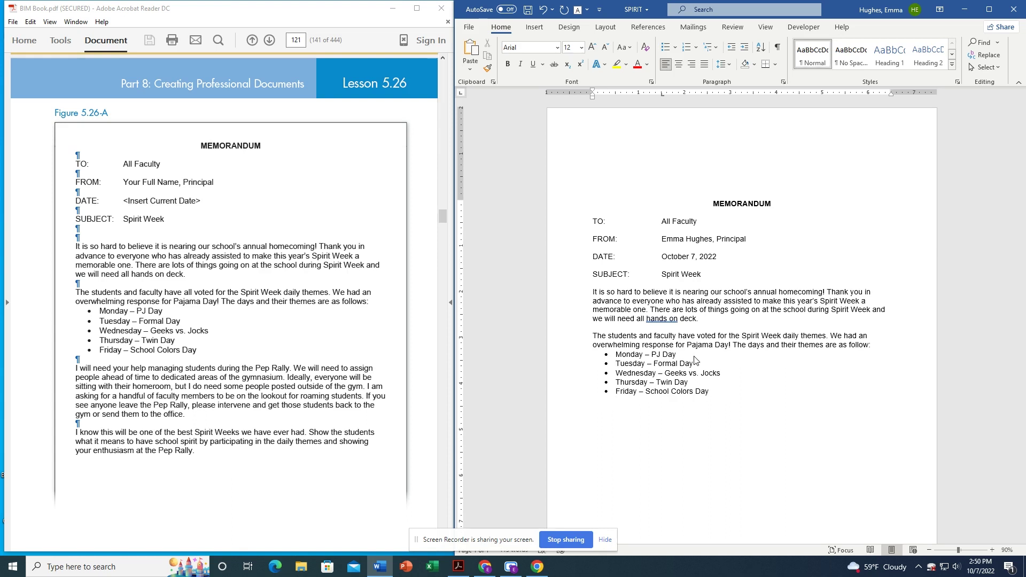
Type the Pep Rally paragraph about assigning people to dedicated gymnasium areas and posts outside.
type("I will need your help managing students during the pep")
key("BackSpace")
key("BackSpace")
key("BackSpace")
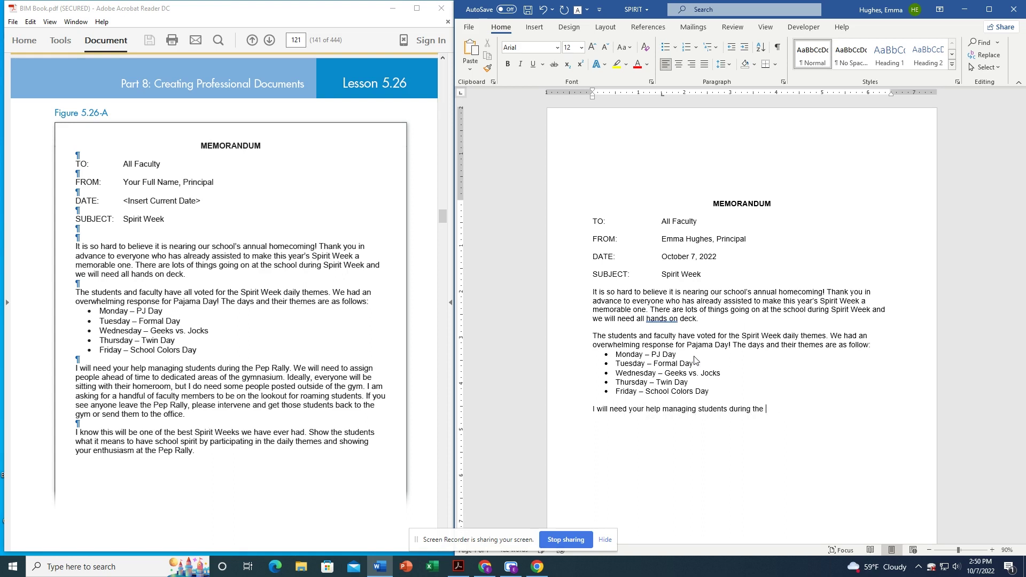
type("Pep Rally. We will need to assign people ahead of time to dedicated areas of the gymnais")
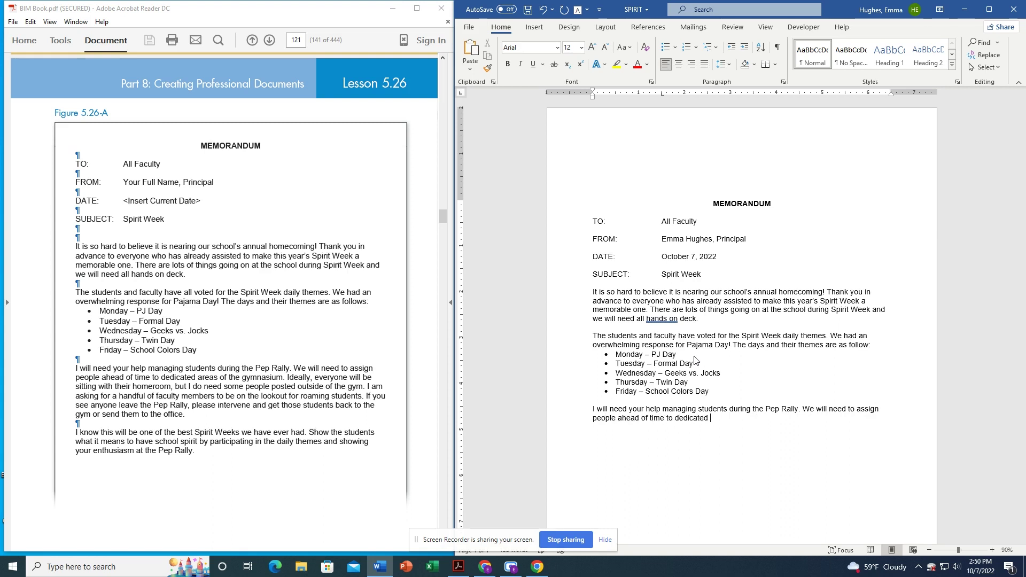
key("BackSpace")
key("BackSpace")
type("sium. Ideally,")
type("everyone will be ")
type("sitting with their homeroom")
type(", but I do need some peopl")
type("e poste")
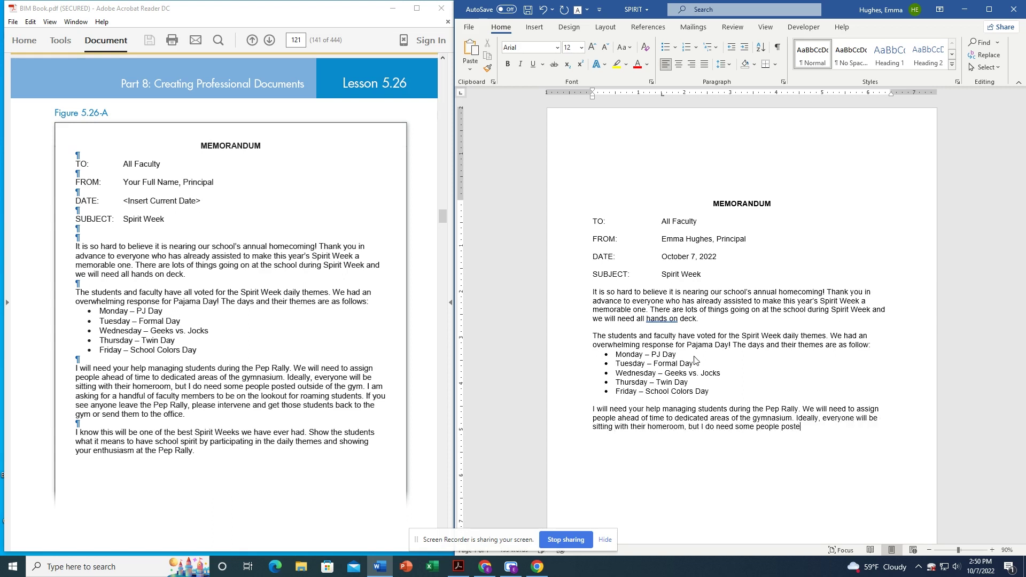
type("d outside of the gym")
type(". I am asking for a handful o")
type("f ")
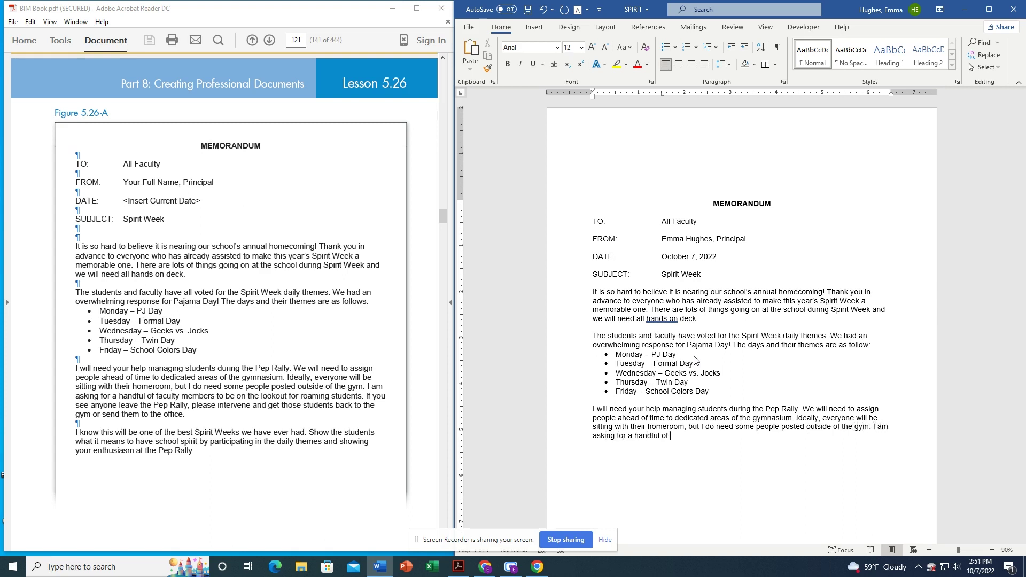
type("faculty members to be on the lookout for roaming students. ")
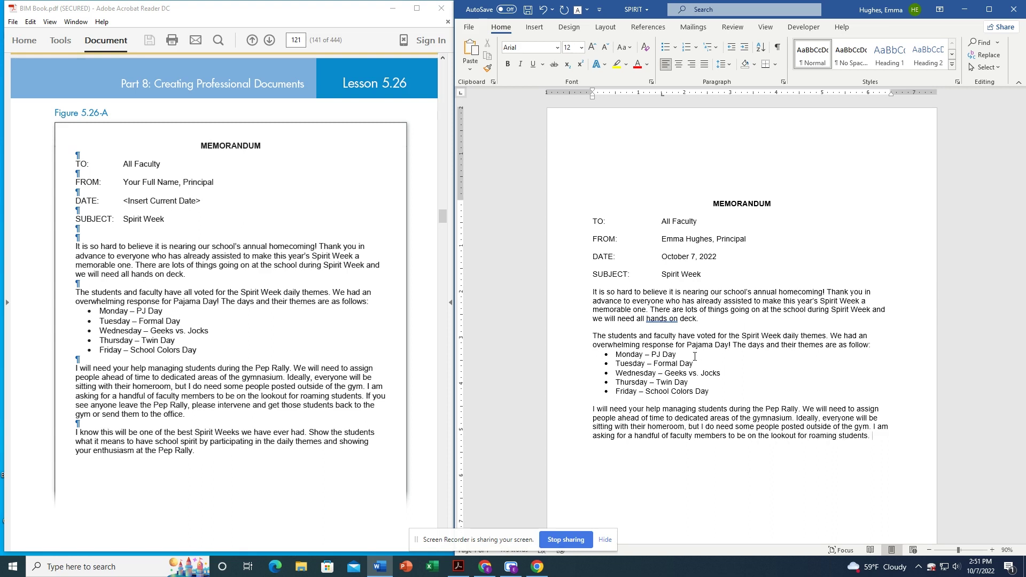
type("If you see anyone leave the Pep Rally")
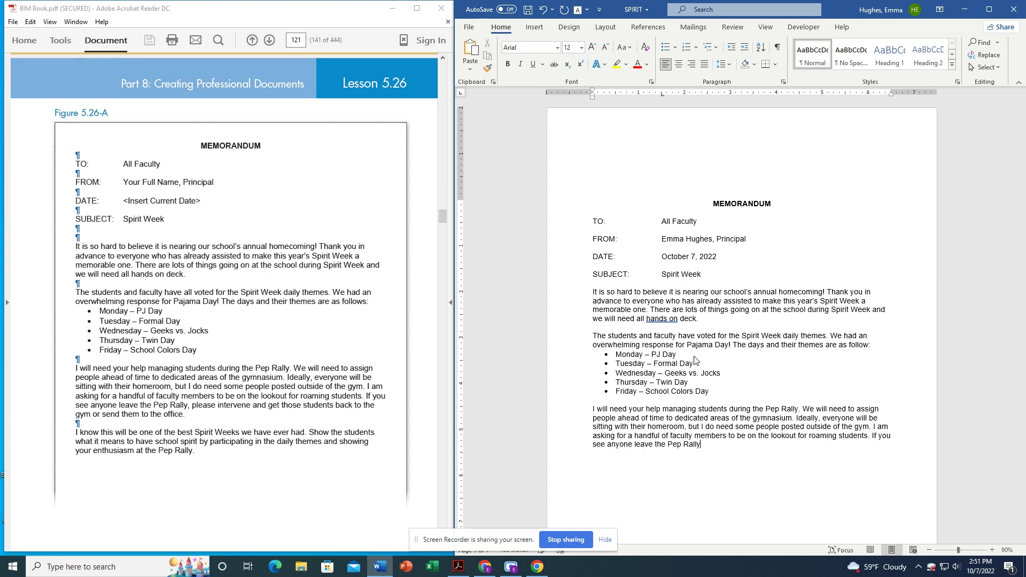
type(", please intervene and get t")
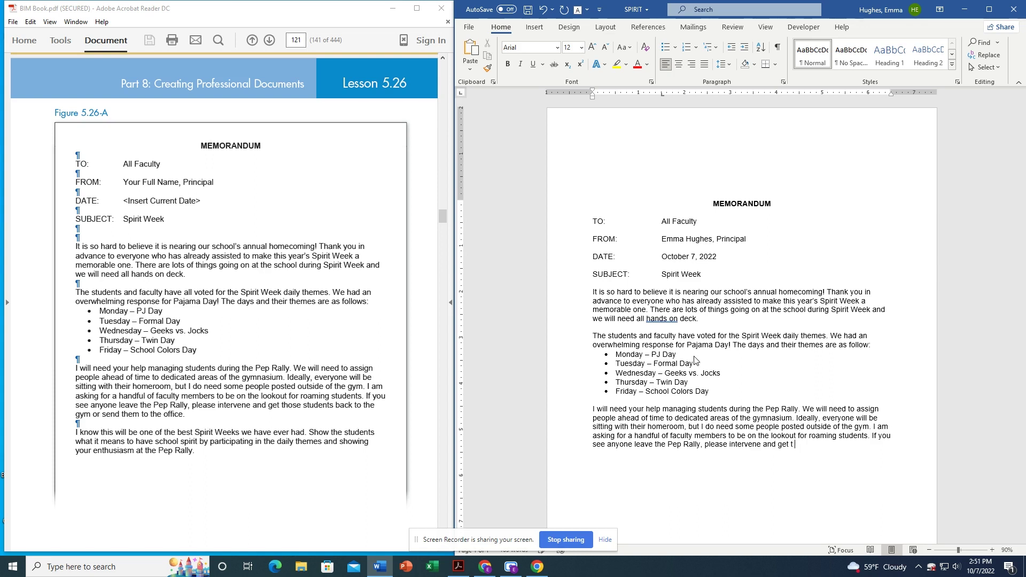
type("hose students back to the gym or send them to the office.  I kno")
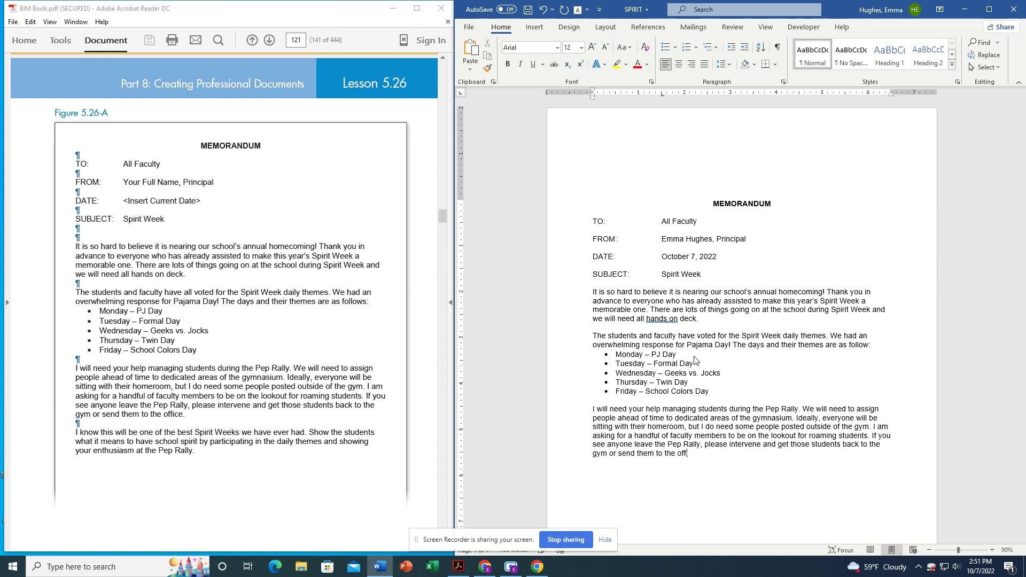